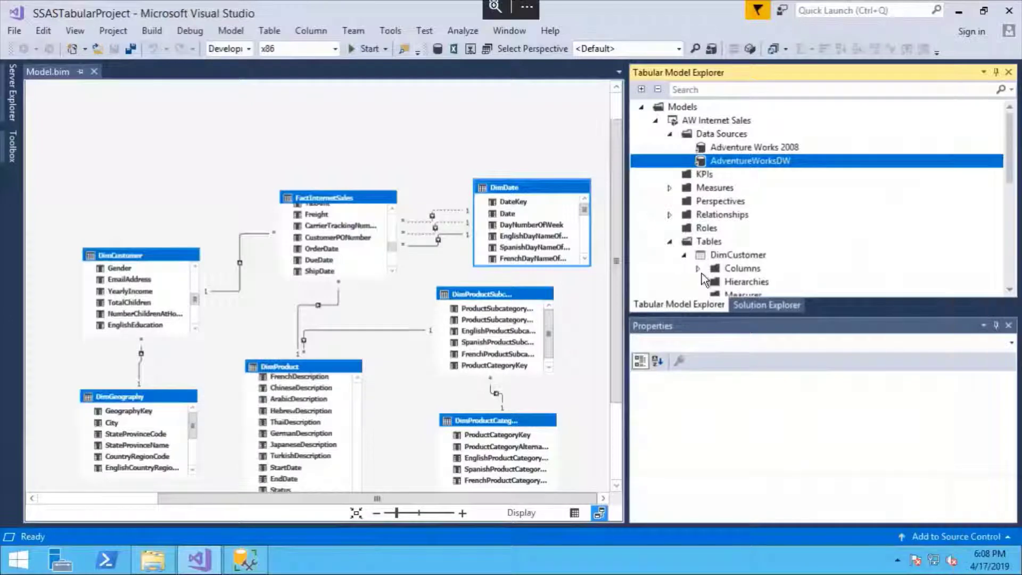
Step: Review the deployment properties of the AW Internet Sales project without changing them
click(767, 305)
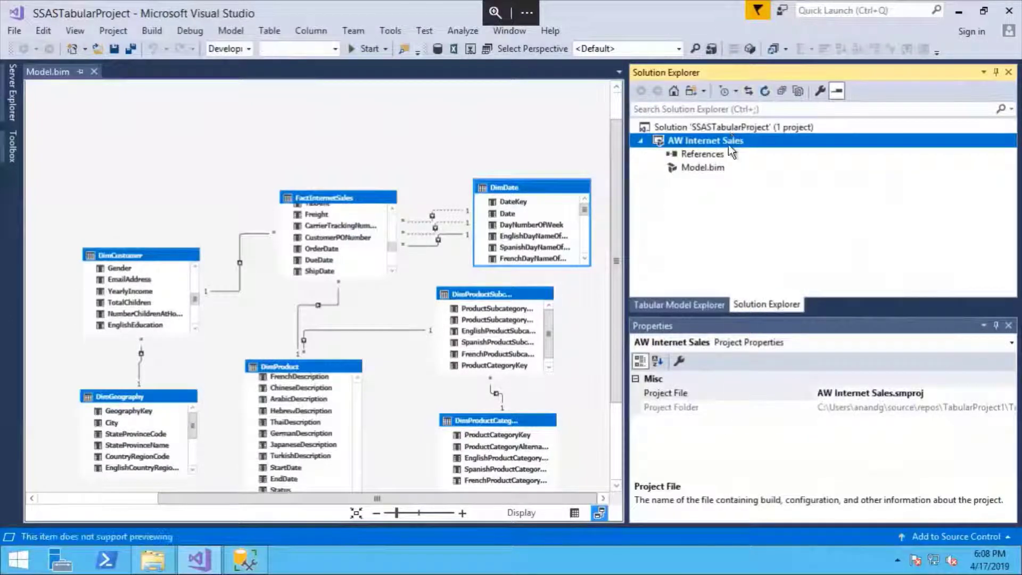
right_click(728, 145)
click(775, 418)
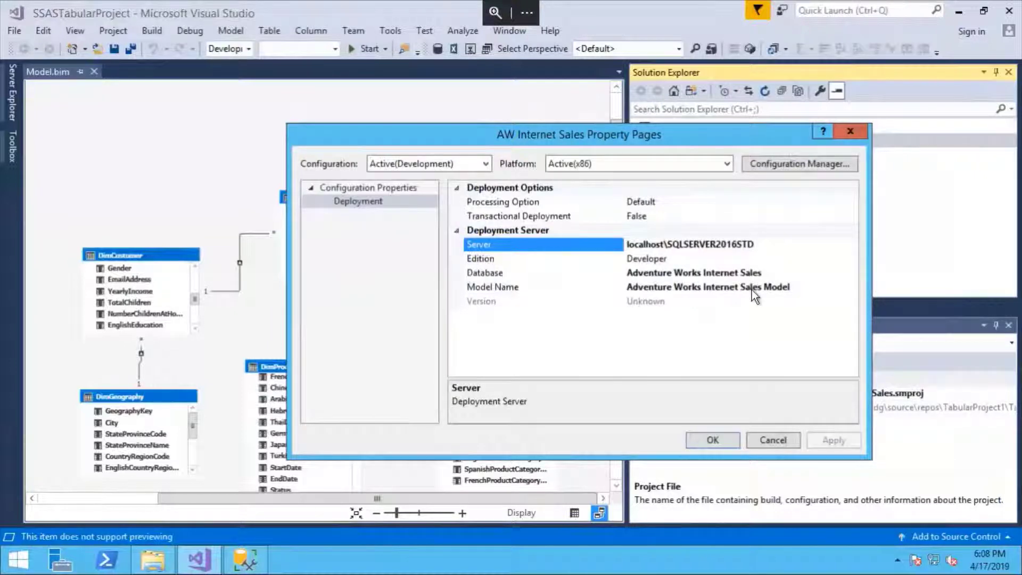
click(772, 440)
Step: Inspect the tabular model's two data sources and view the connection settings of AdventureWorksDW without changing them
click(704, 308)
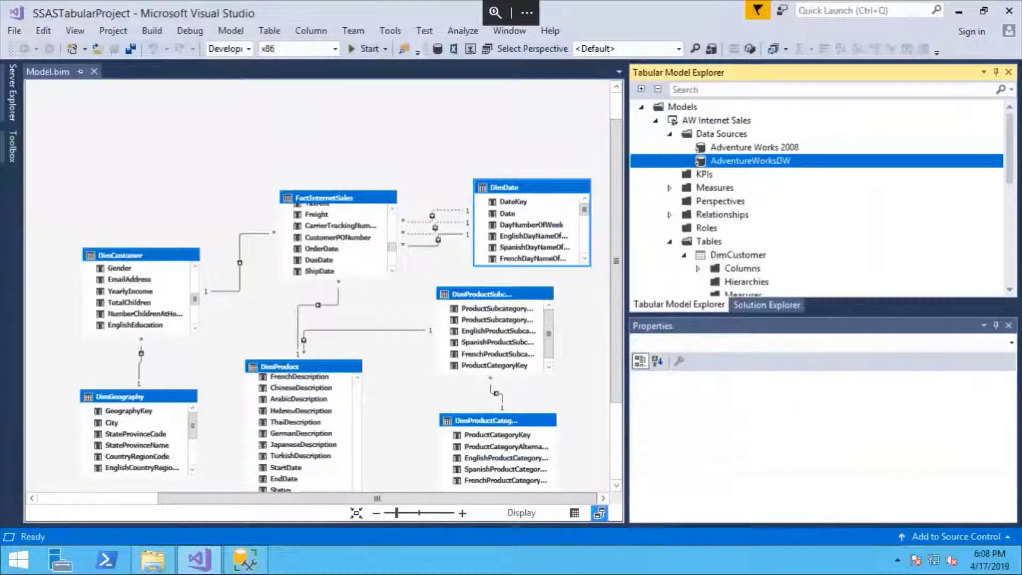
click(745, 147)
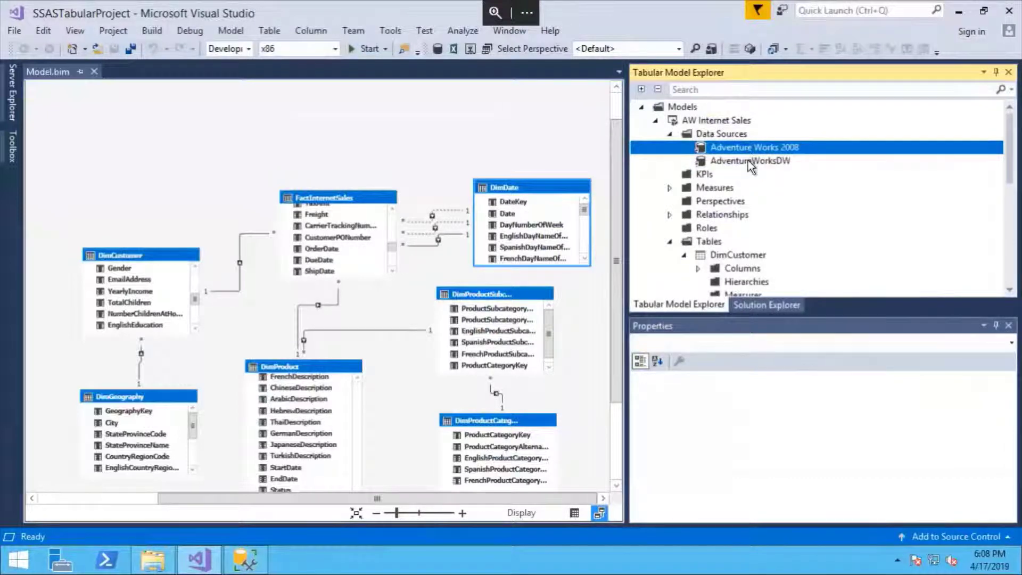
click(749, 161)
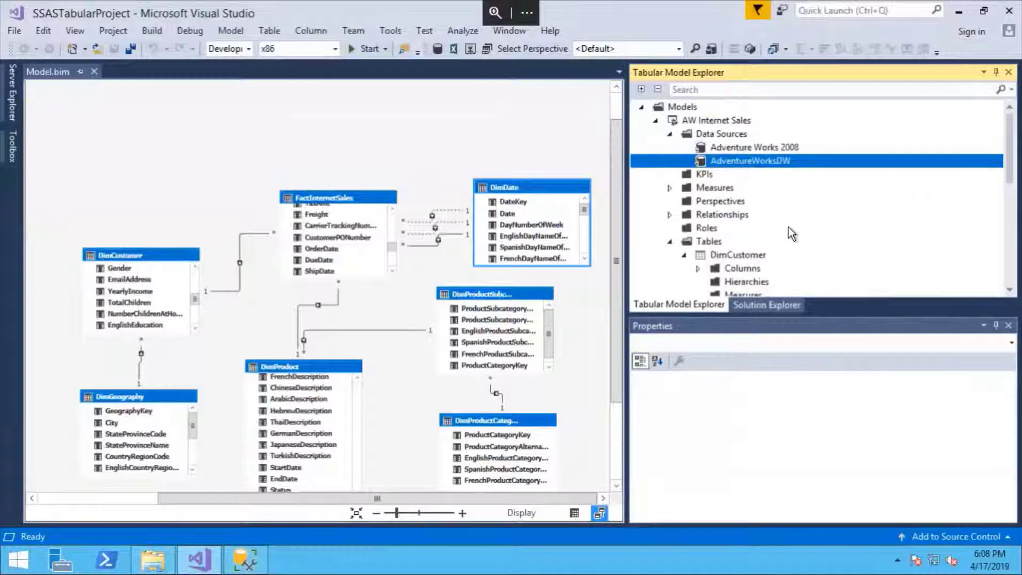
right_click(790, 162)
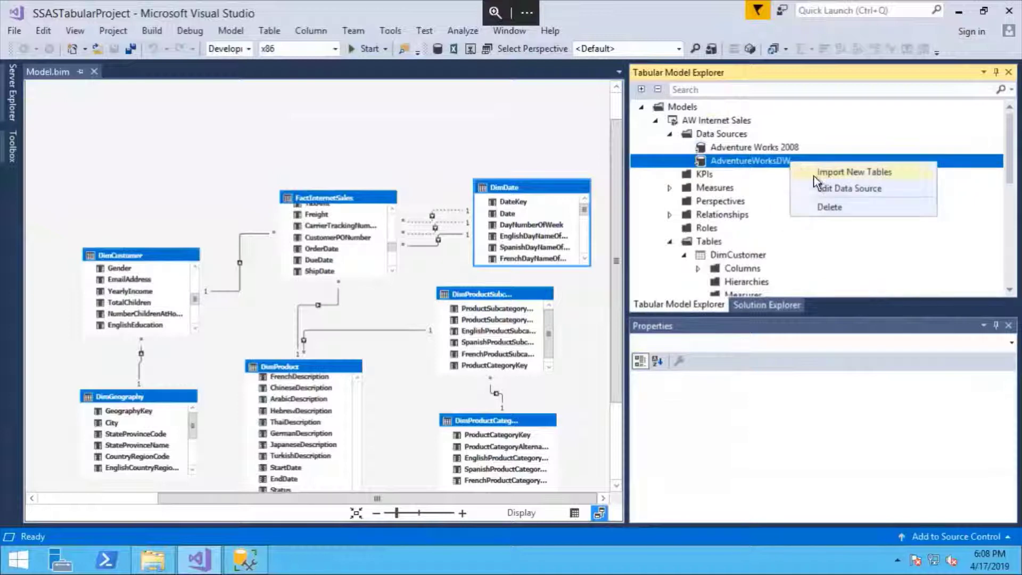
click(834, 188)
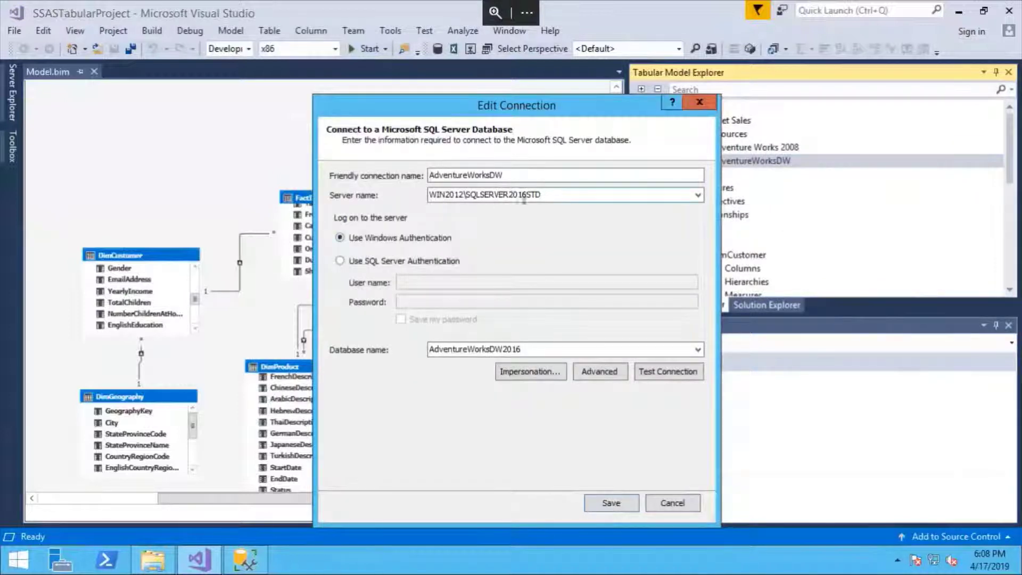
click(689, 505)
Step: Examine the tabular model's relationships, the DimCustomer columns and the levels of DimProduct's Category hierarchy
drag(1011, 134, 1011, 177)
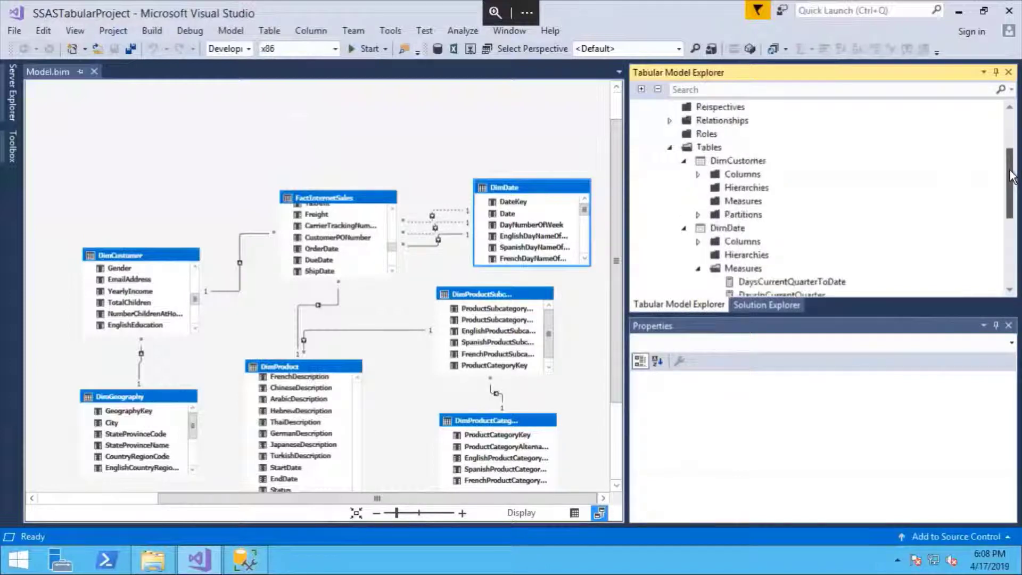
click(670, 122)
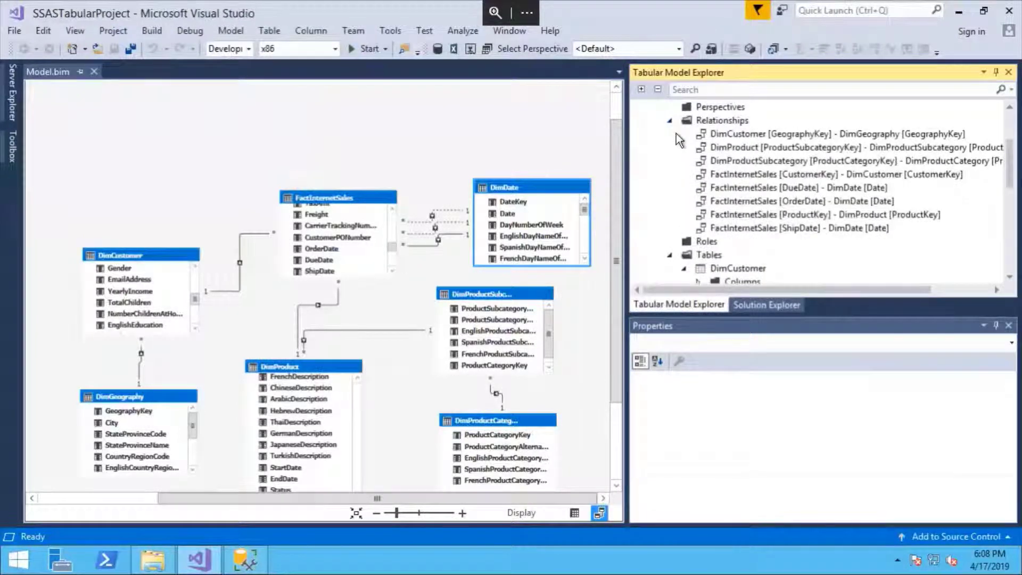
drag(1016, 171, 1013, 223)
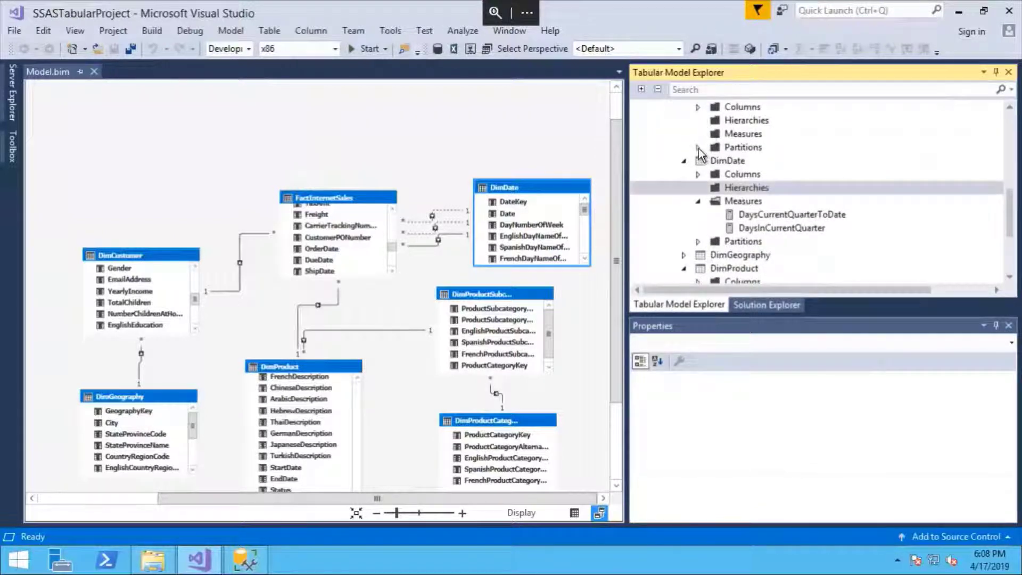
click(698, 108)
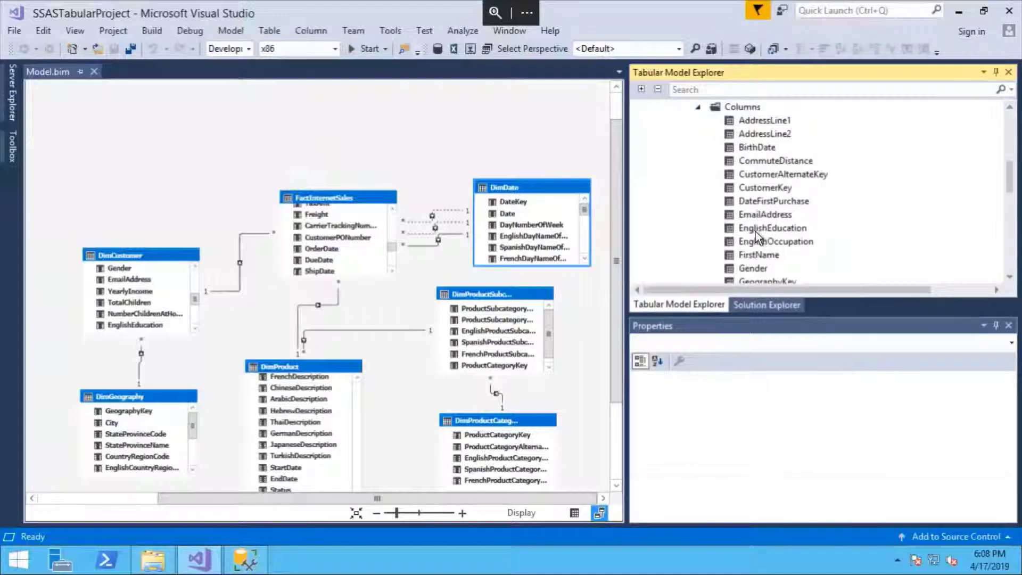
scroll(756, 232, down, 13)
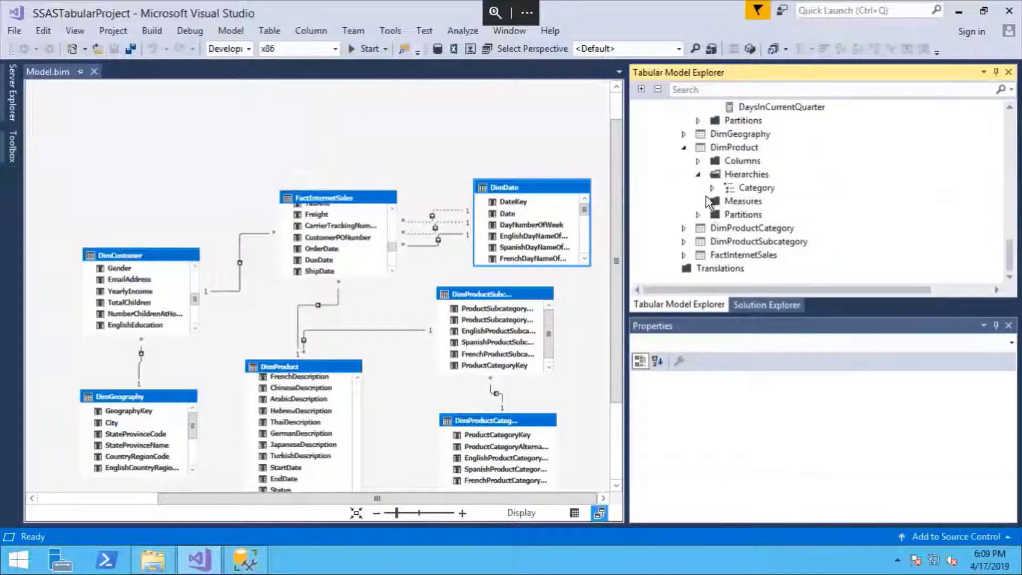
click(713, 187)
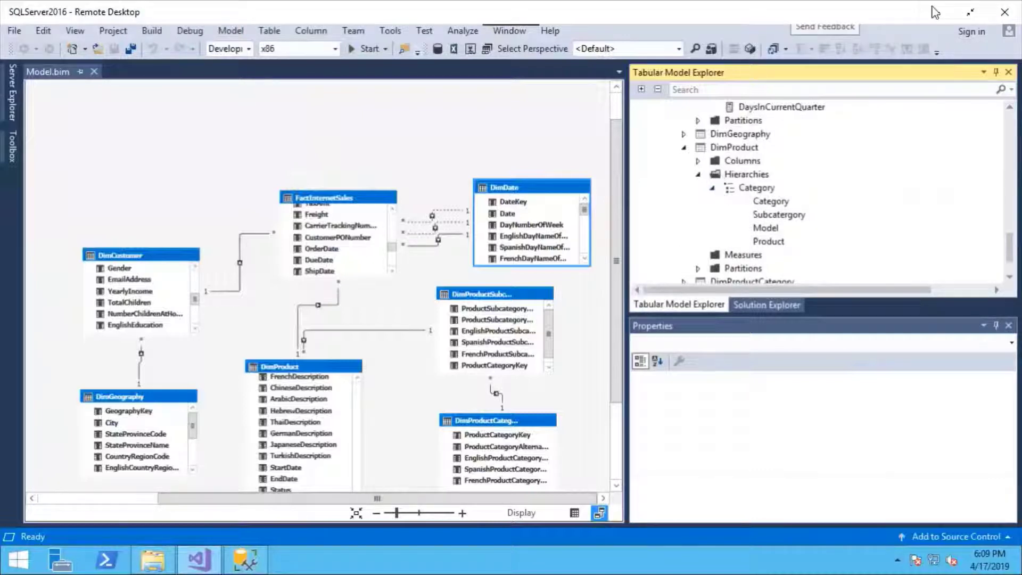
Step: Switch to Chrome and review the SSAS-Community organization with its AdventureWorksDW2016 > dbo, System and Databases, and Internet Sales Model domains
click(935, 12)
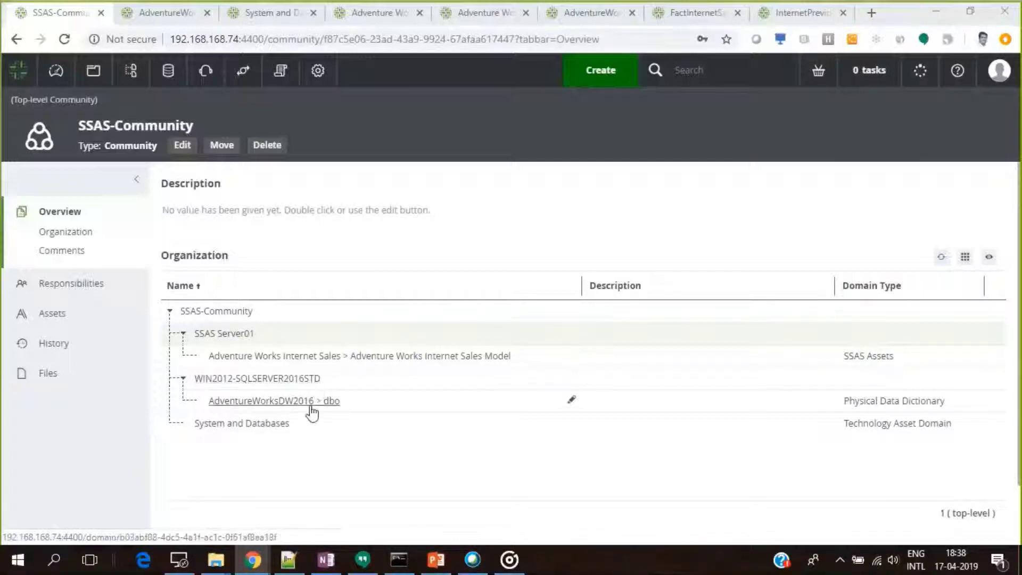
click(141, 17)
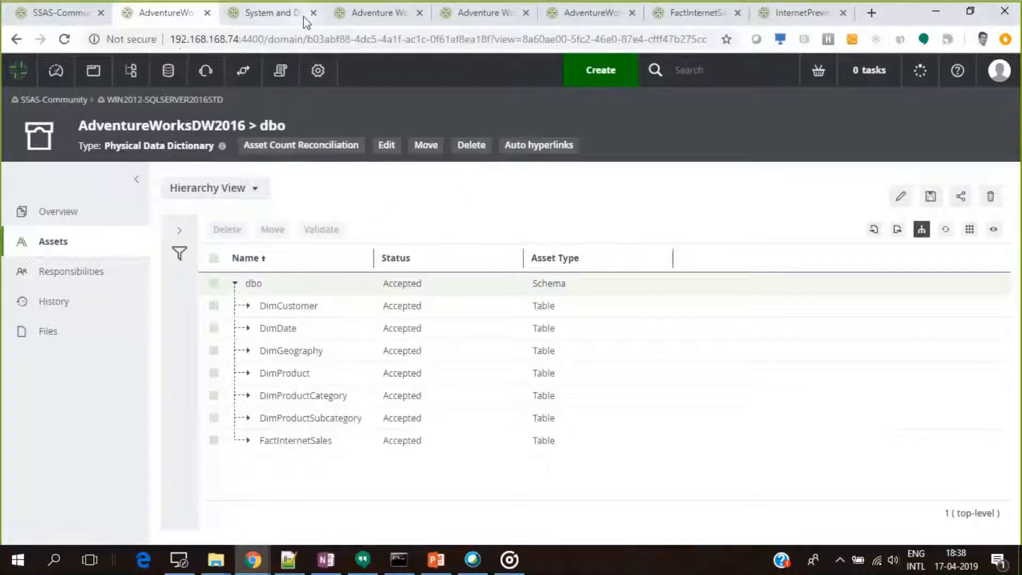
click(276, 15)
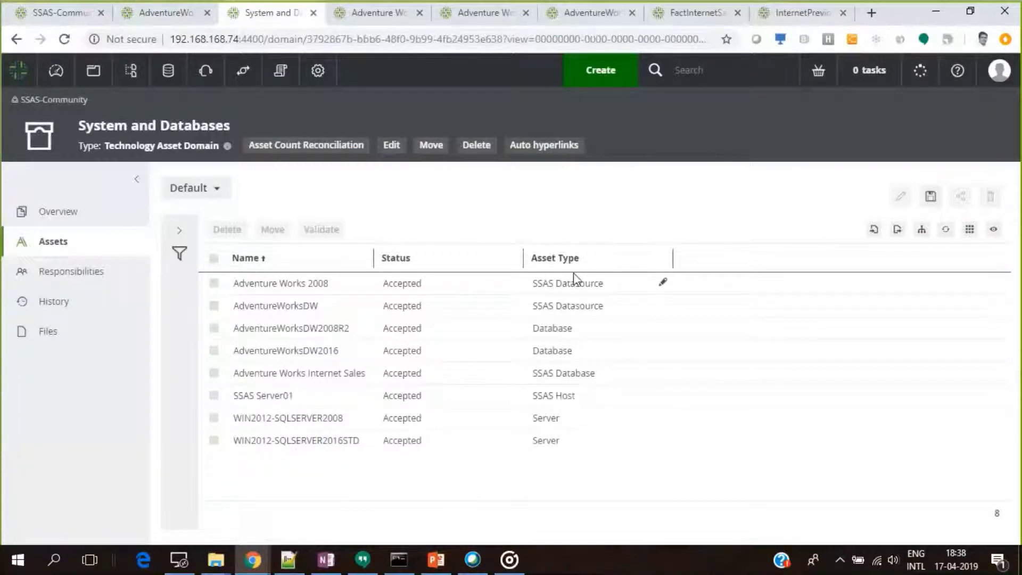
click(66, 12)
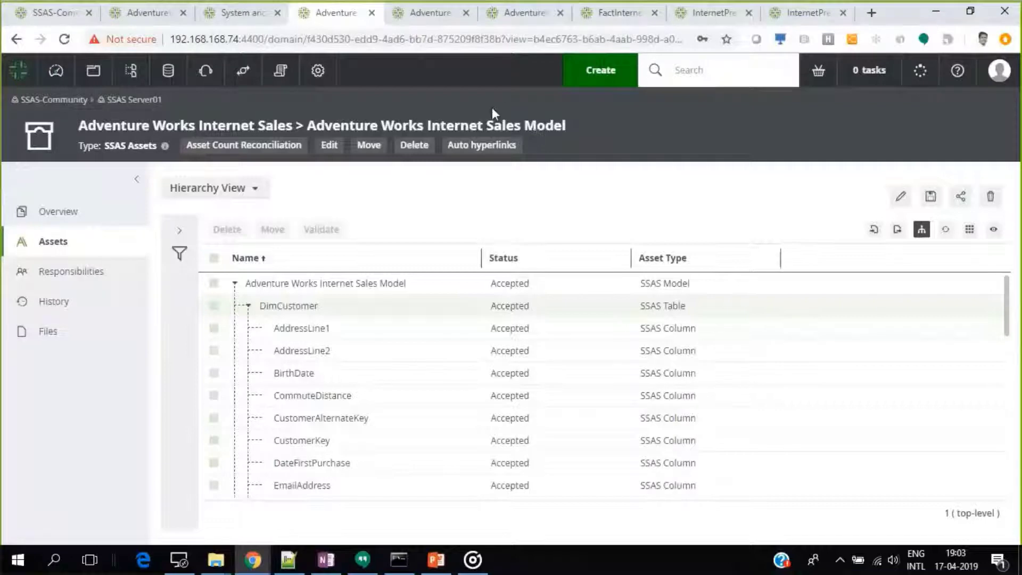
Step: Examine the Adventure Works Internet Sales Model asset's tables, source systems, table relations and modification dates, plus its AdventureWorksDW datasource asset
click(409, 15)
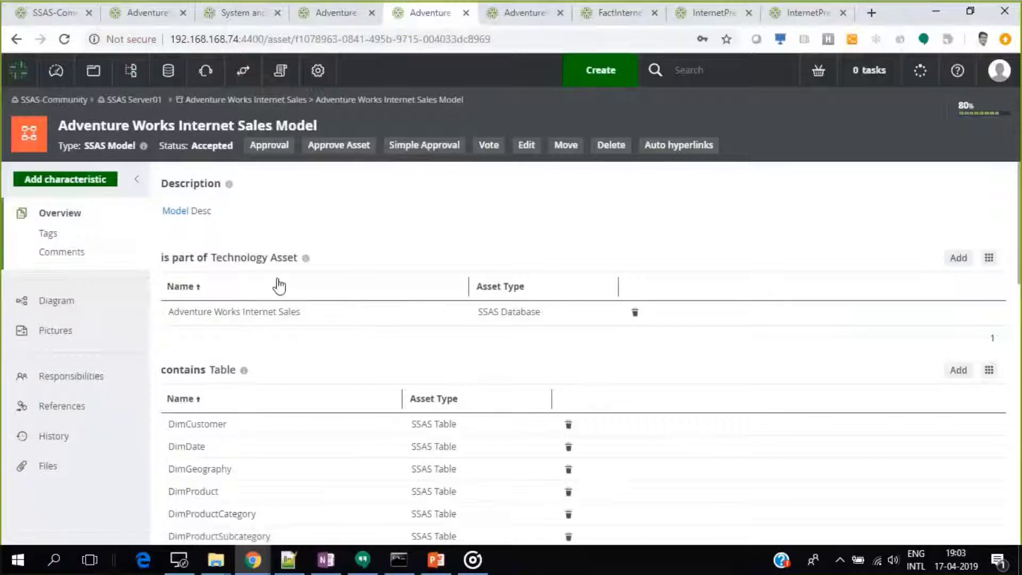
scroll(508, 337, down, 4)
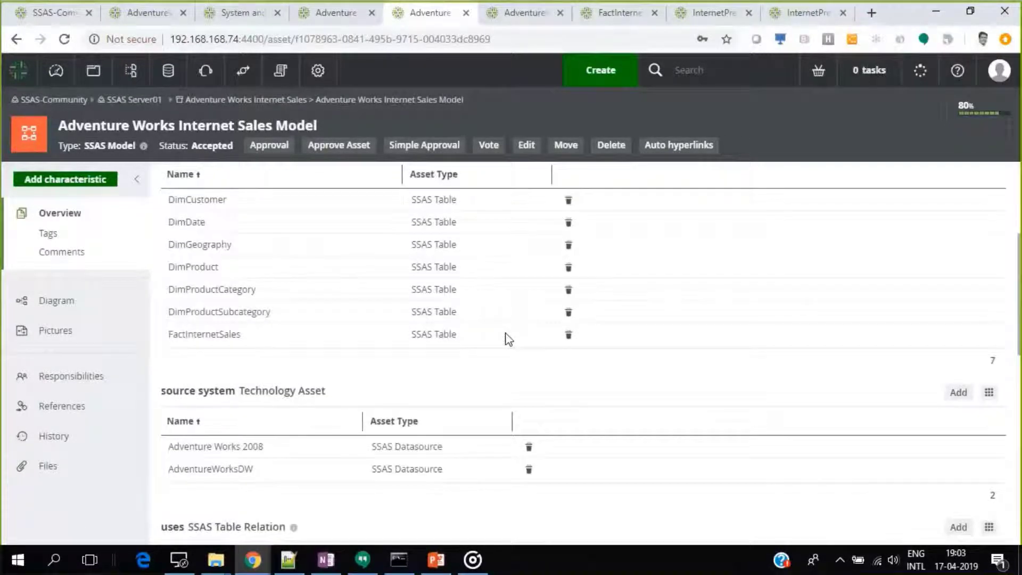
scroll(506, 338, down, 3)
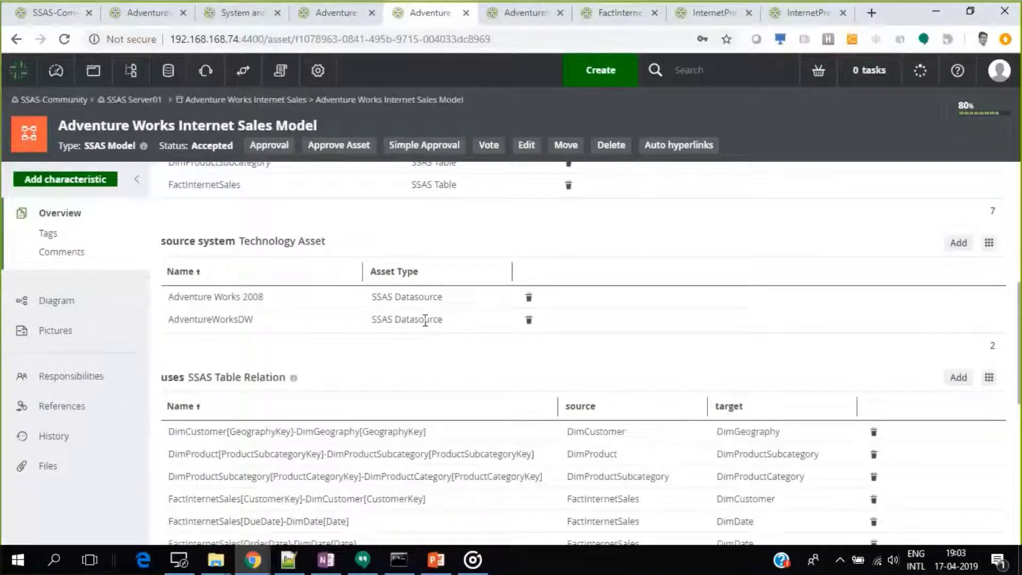
scroll(423, 335, down, 3)
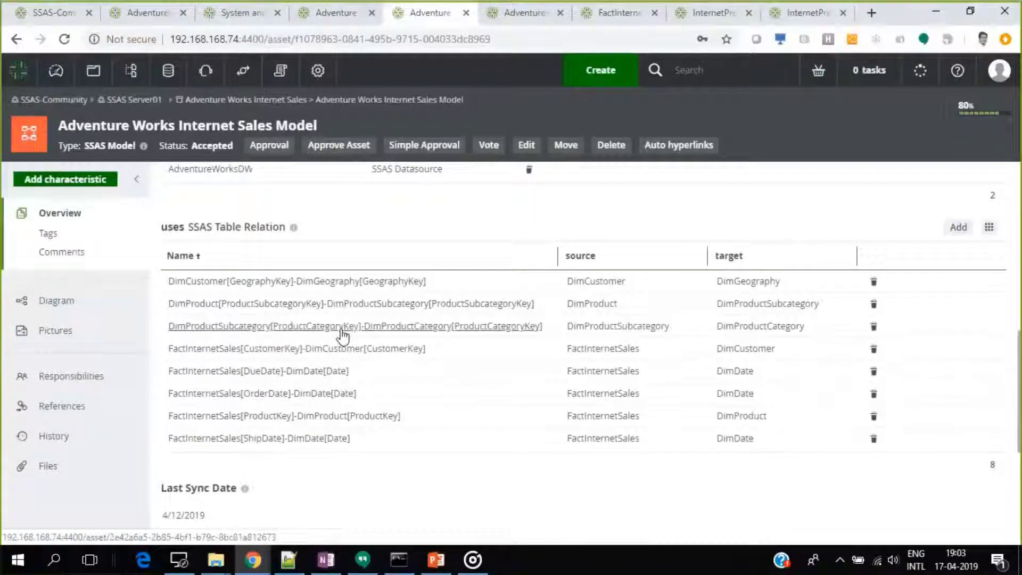
scroll(344, 337, down, 1)
scroll(342, 336, down, 4)
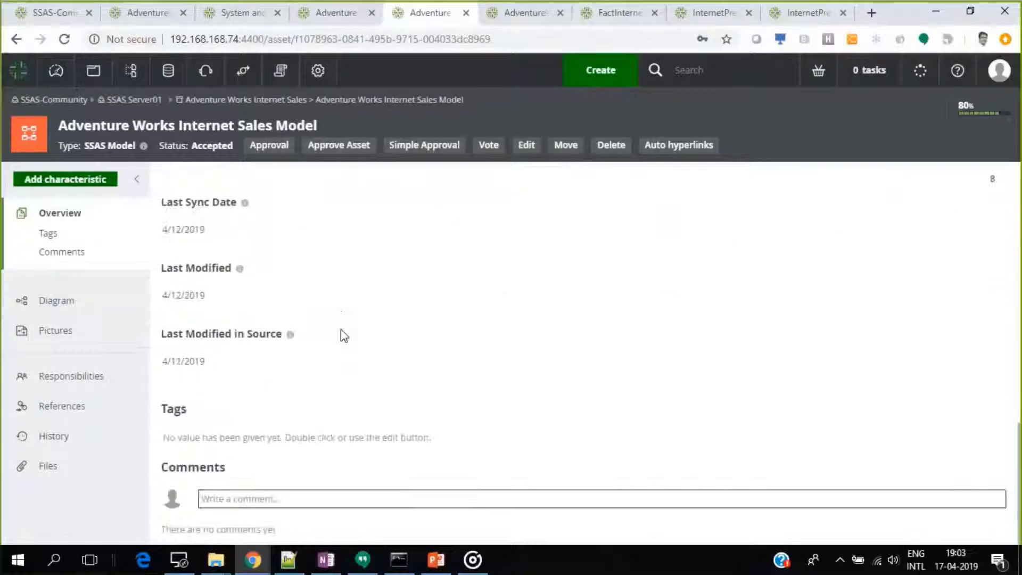
scroll(341, 329, up, 1)
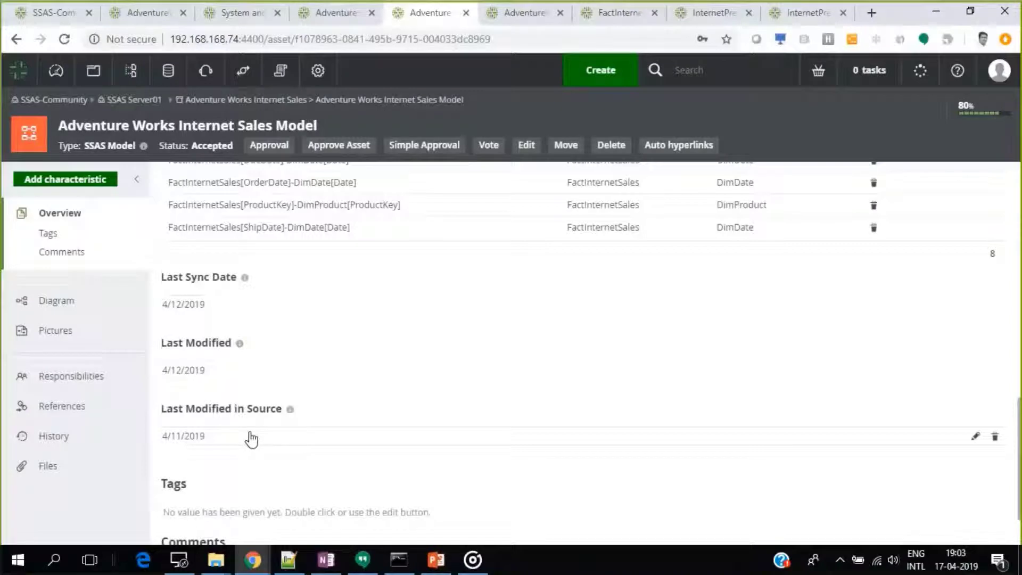
click(495, 24)
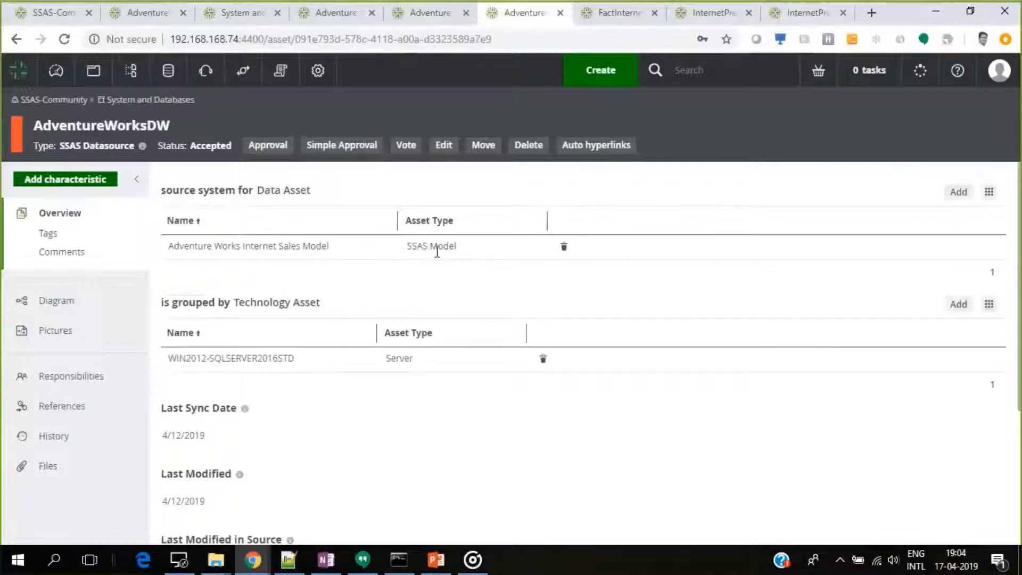
Step: Examine the FactInternetSales table asset's definition, columns, measures and table relations
click(631, 12)
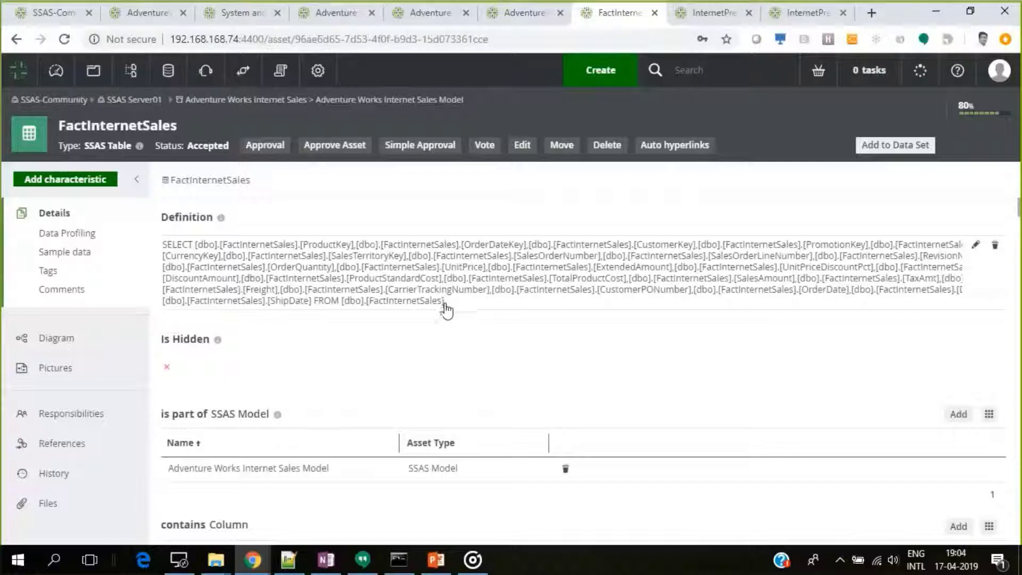
scroll(255, 374, down, 2)
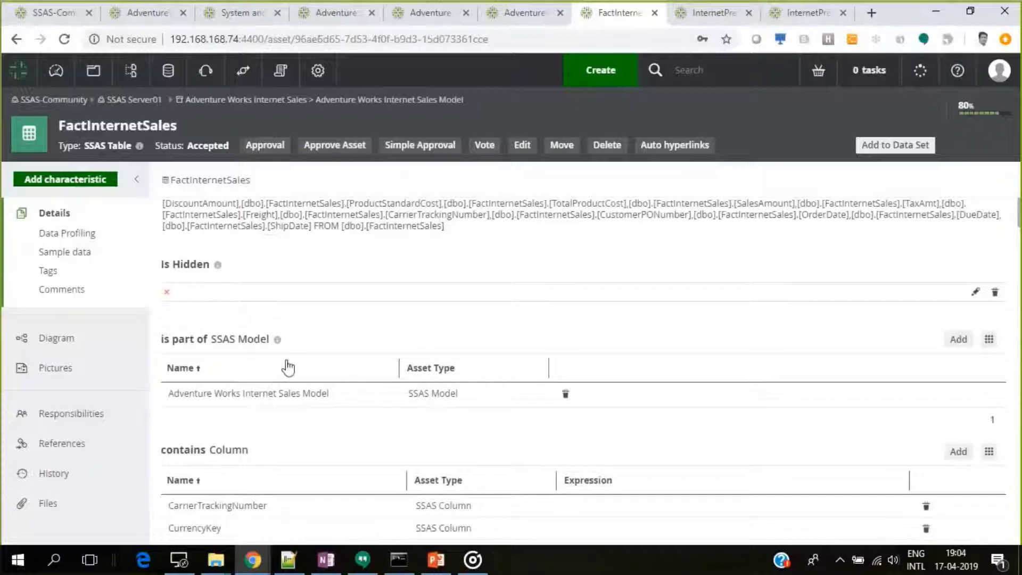
scroll(325, 426, down, 2)
scroll(330, 431, down, 10)
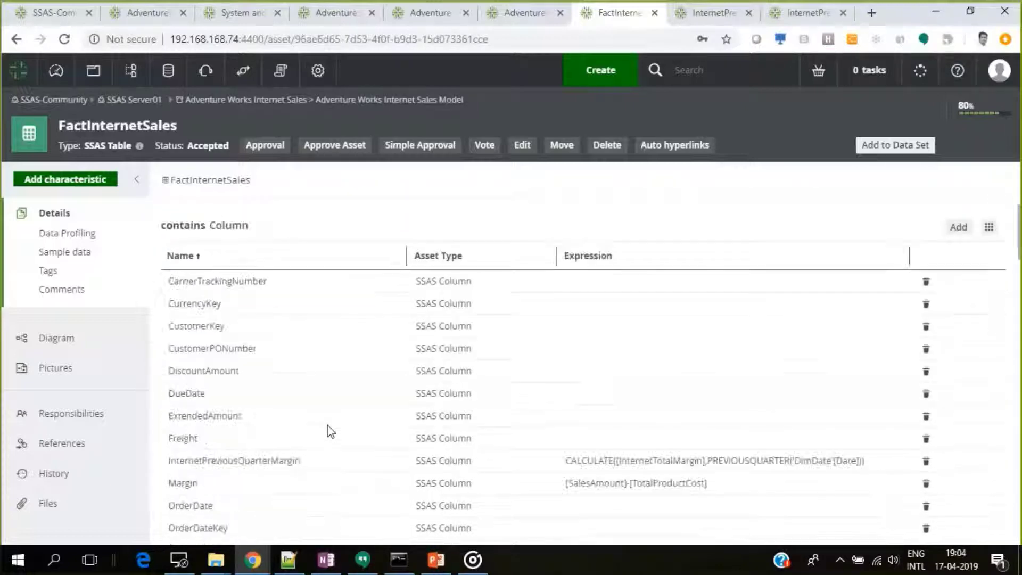
scroll(330, 428, down, 5)
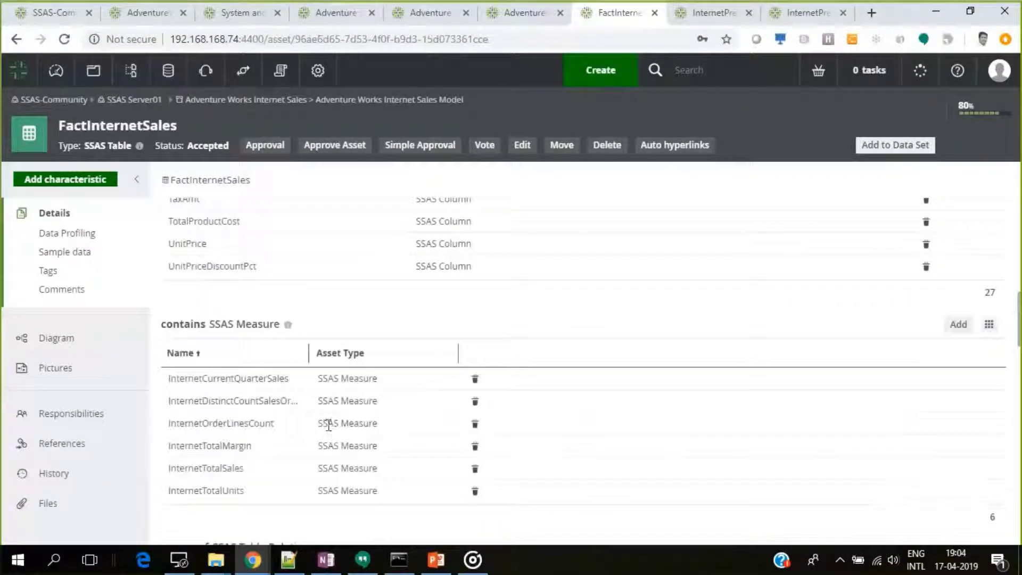
scroll(274, 434, down, 3)
scroll(275, 440, down, 3)
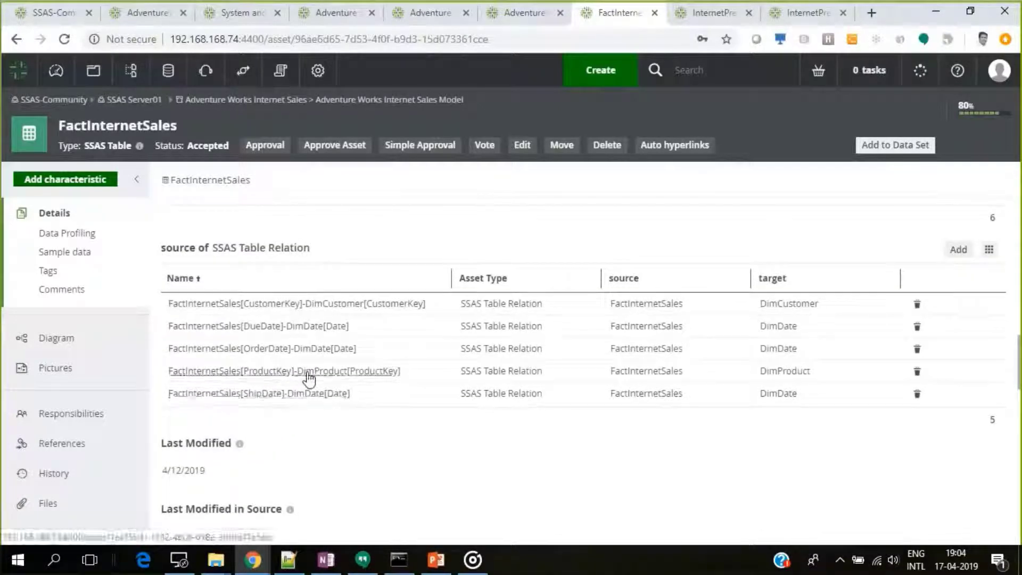
Step: Review the InternetPreviousQuarterMargin column asset's attributes, expression, defining assets and used column
click(709, 13)
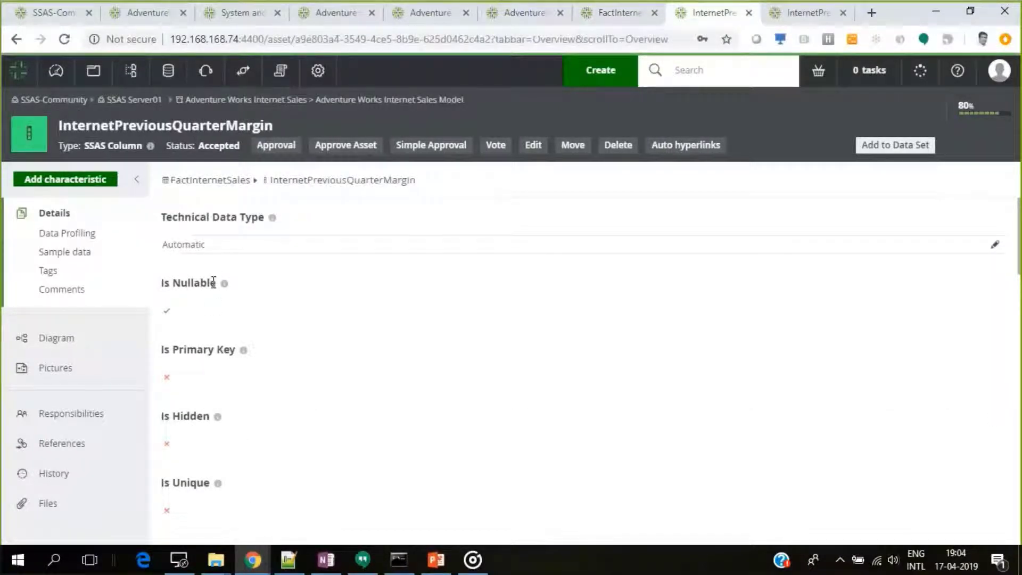
scroll(194, 385, down, 1)
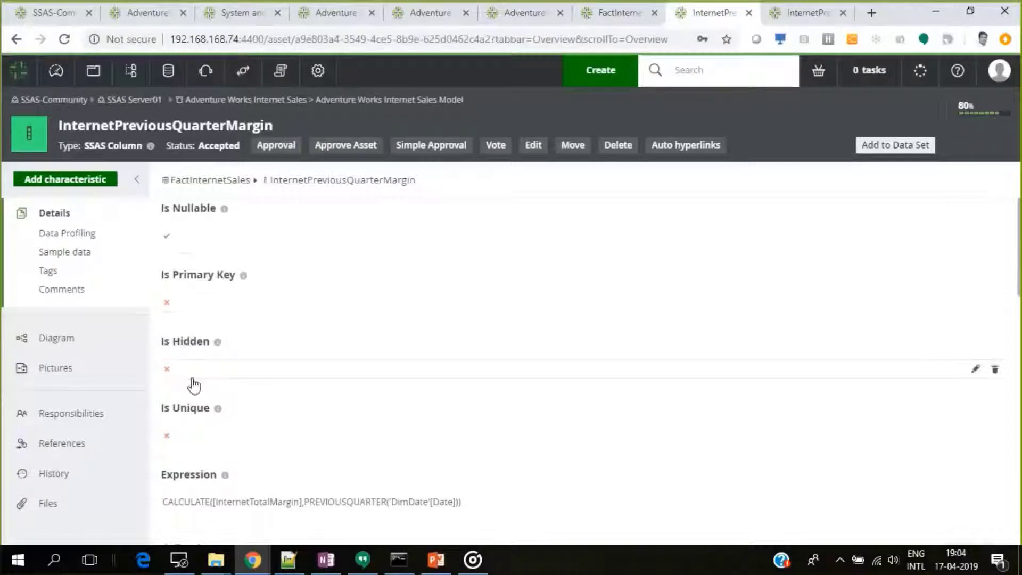
scroll(194, 385, down, 2)
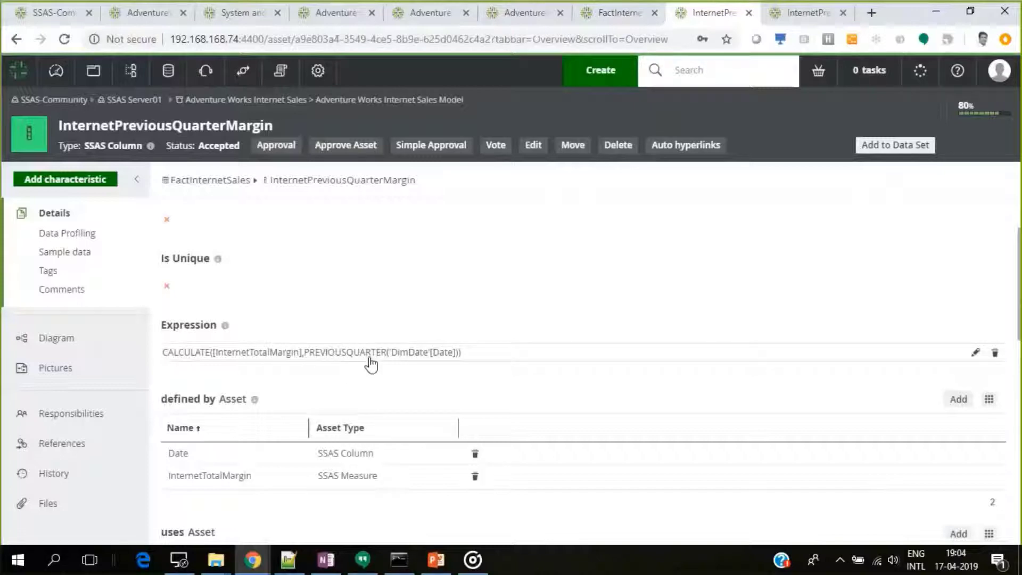
scroll(337, 343, down, 1)
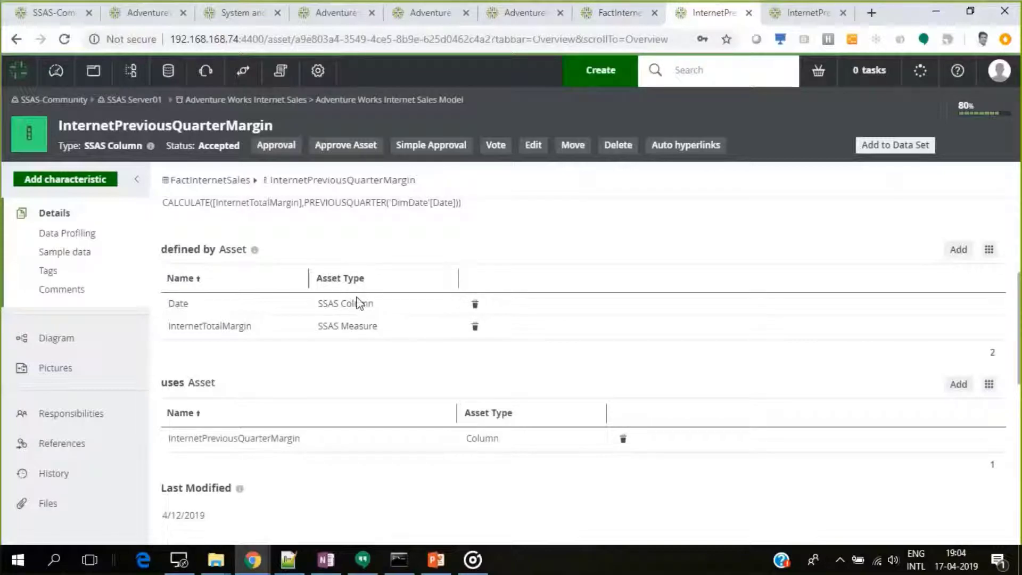
scroll(487, 428, down, 1)
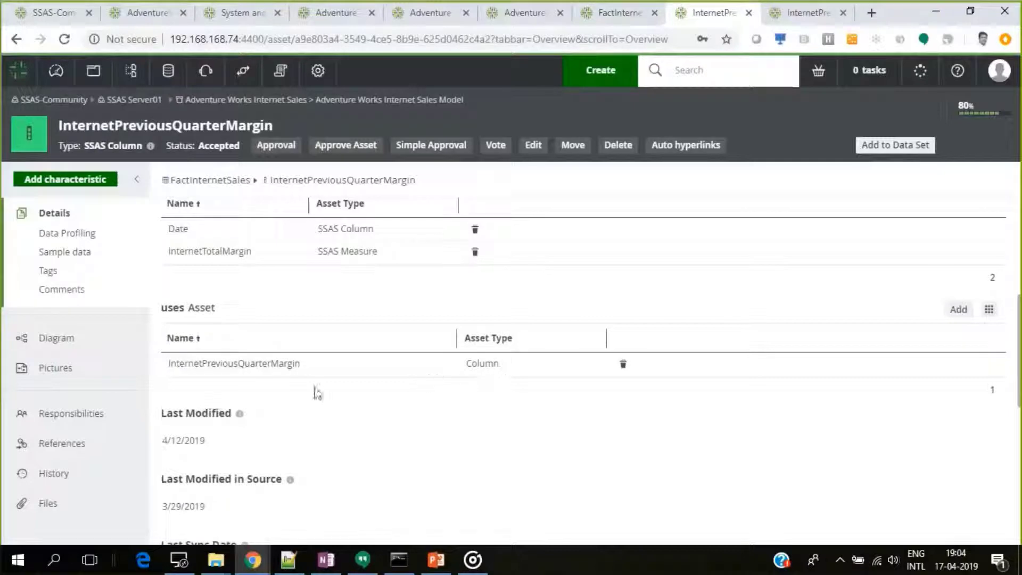
Step: View the InternetPreviousQuarterMargin traceability diagram and highlight the full expression in its preview
click(802, 12)
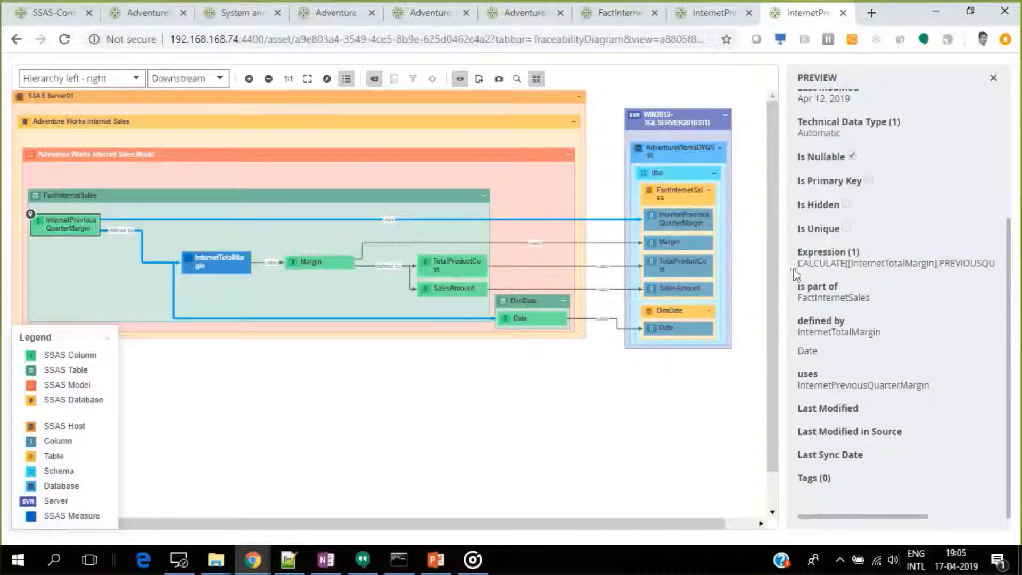
drag(798, 263, 989, 263)
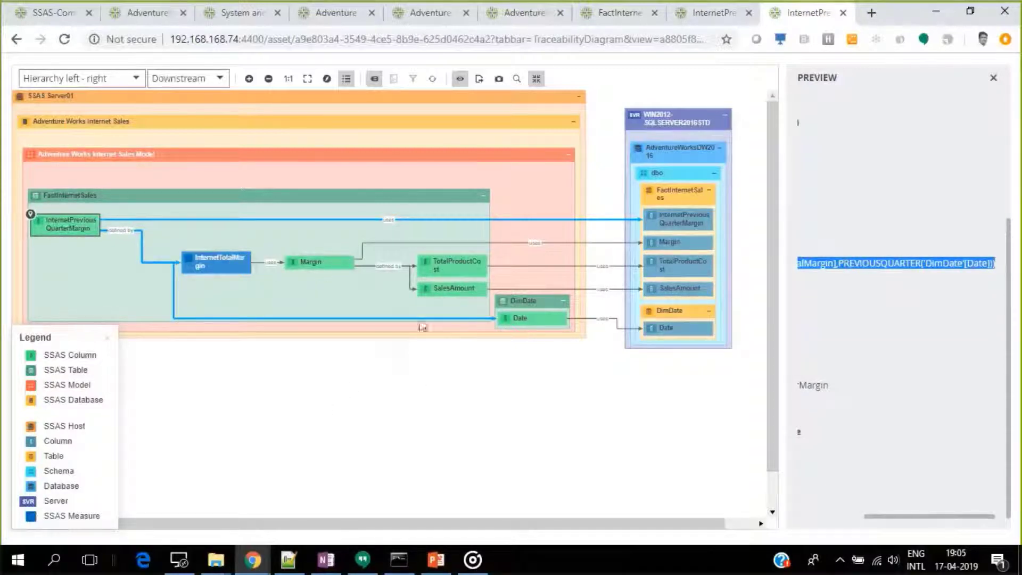
click(642, 22)
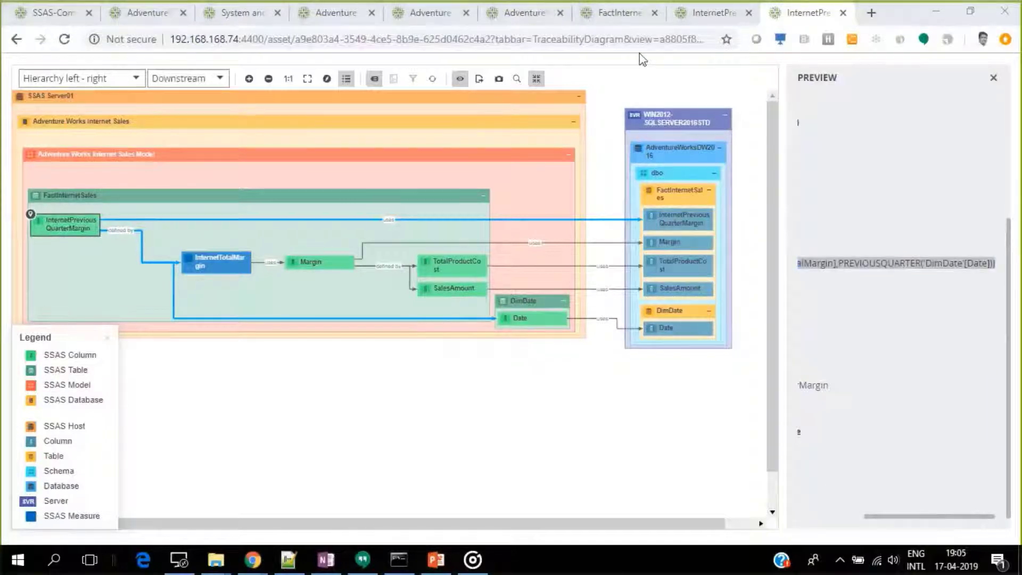